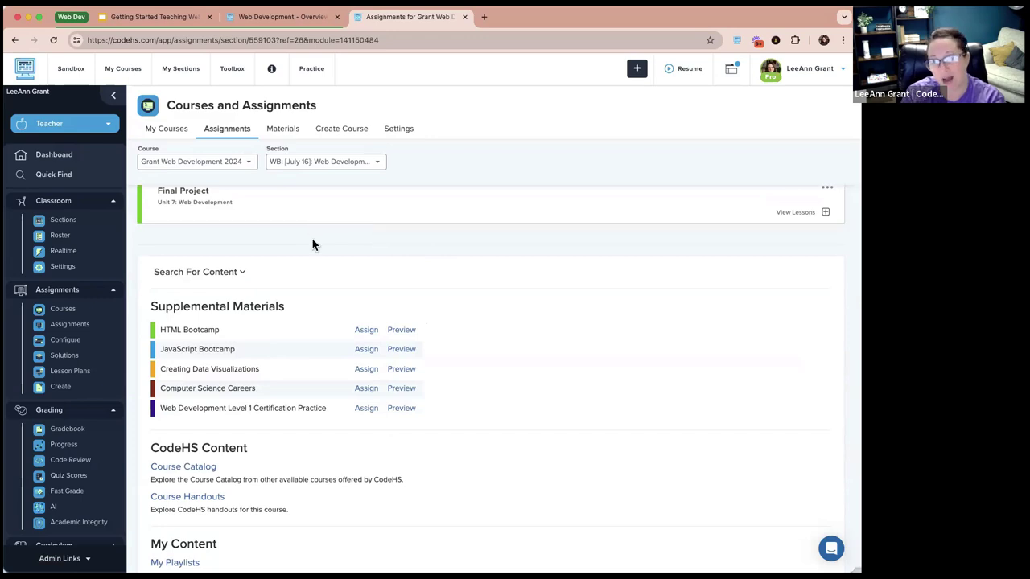
Step: Assign the supplemental JavaScript Bootcamp module to the WB: [July 16]: Web Development section with its default settings
left_click(366, 351)
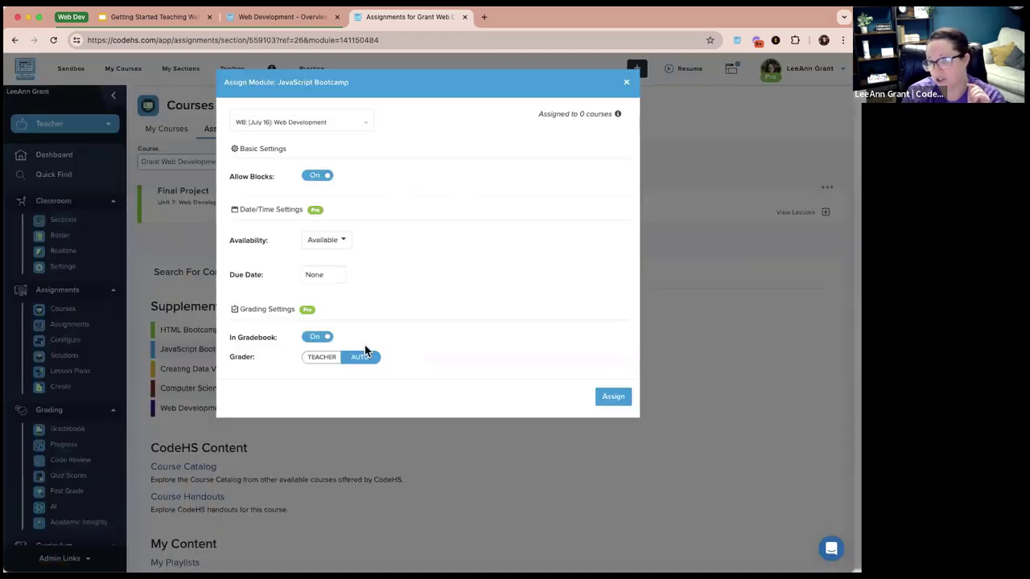
left_click(611, 397)
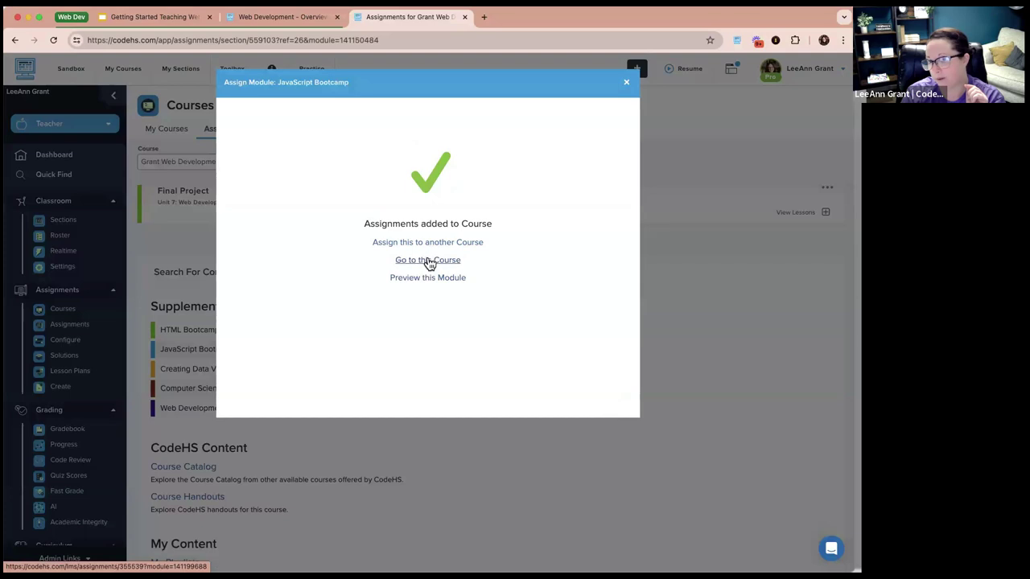
left_click(431, 260)
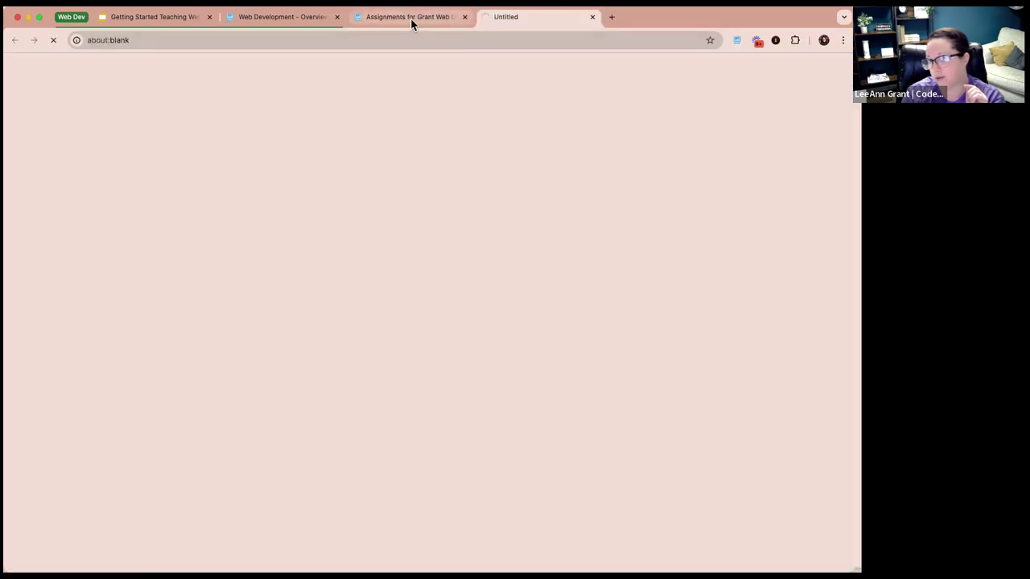
key("super+w")
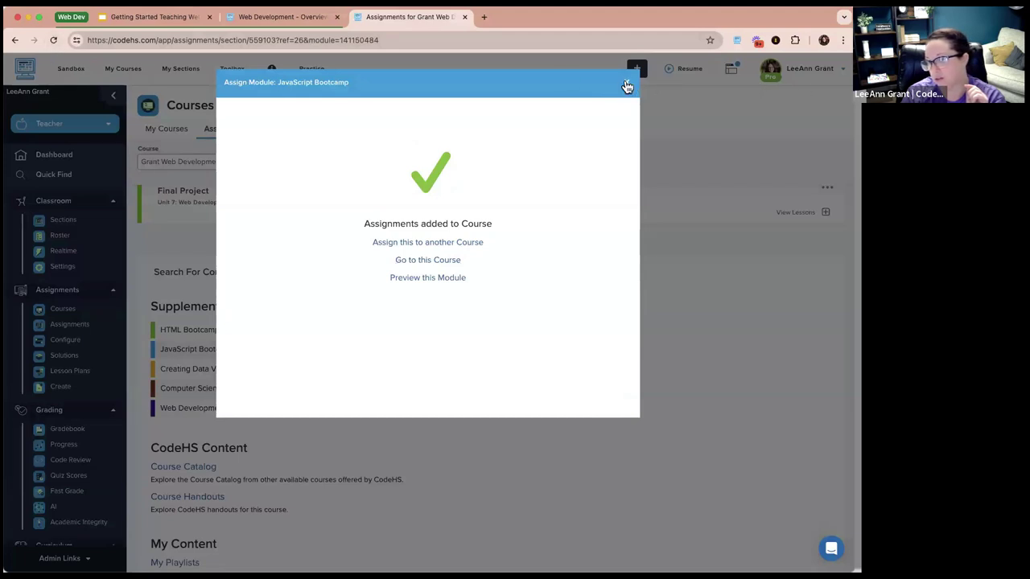
left_click(626, 86)
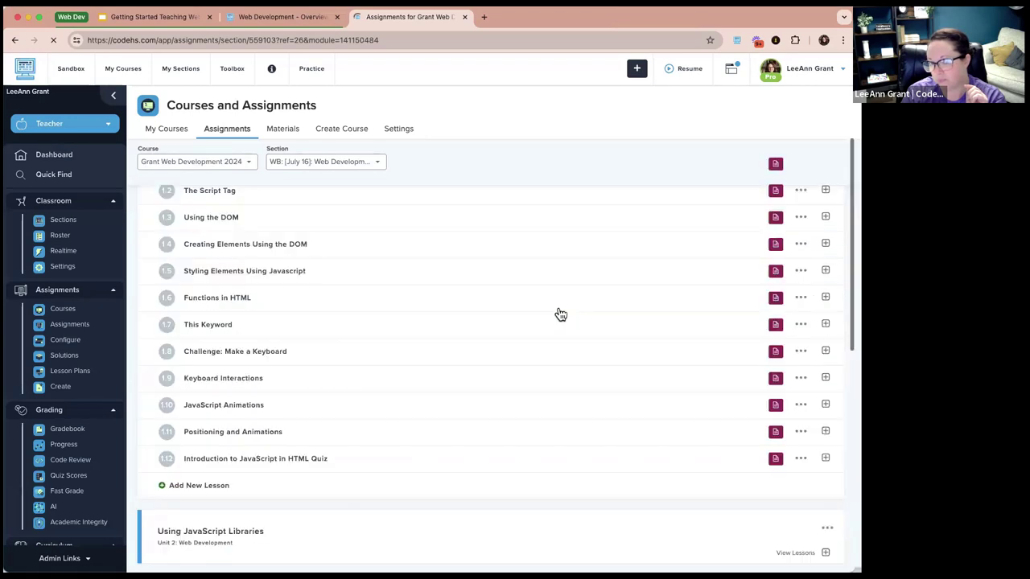
Step: Collapse the Introduction to Javascript in HTML lessons and, in edit mode, move JavaScript Bootcamp directly above Project: Collecting Data
scroll(561, 314, "down", 5)
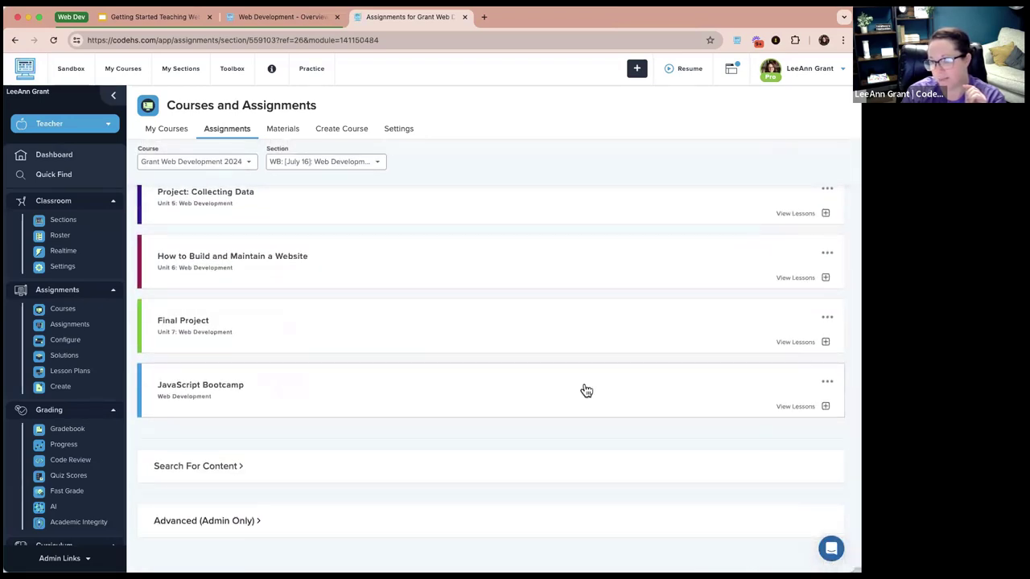
scroll(587, 391, "up", 15)
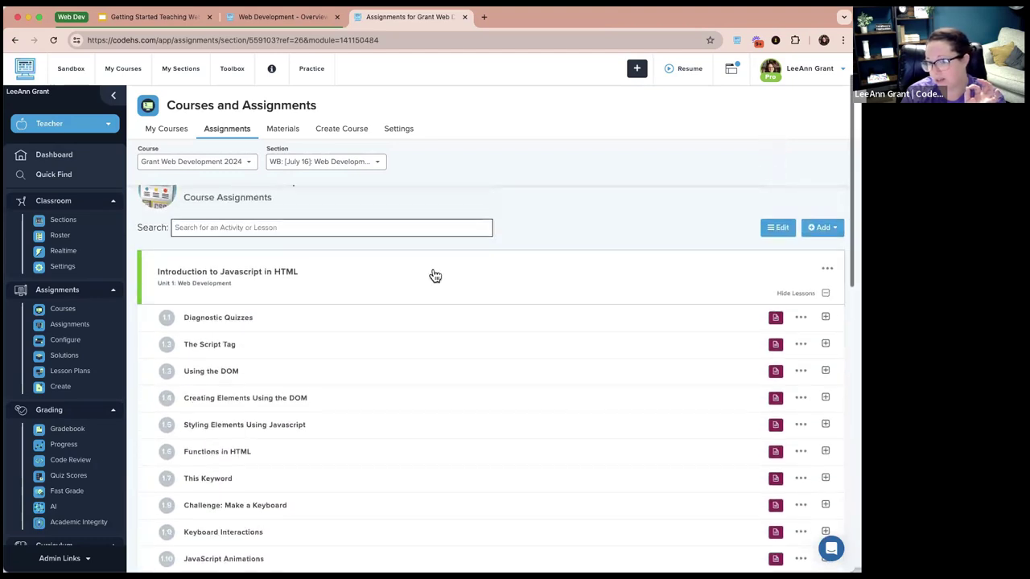
left_click(434, 275)
left_click(777, 229)
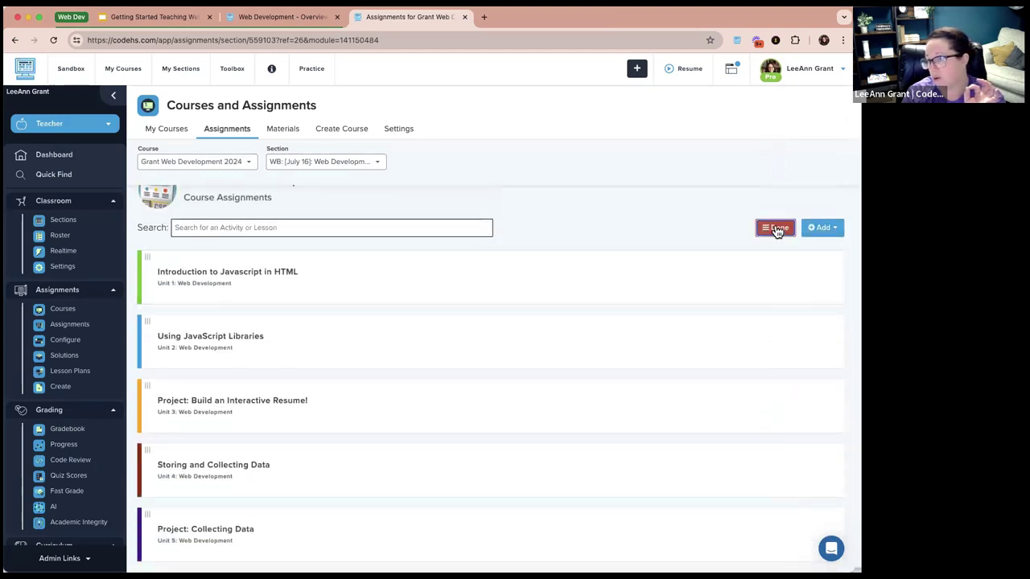
scroll(535, 353, "down", 4)
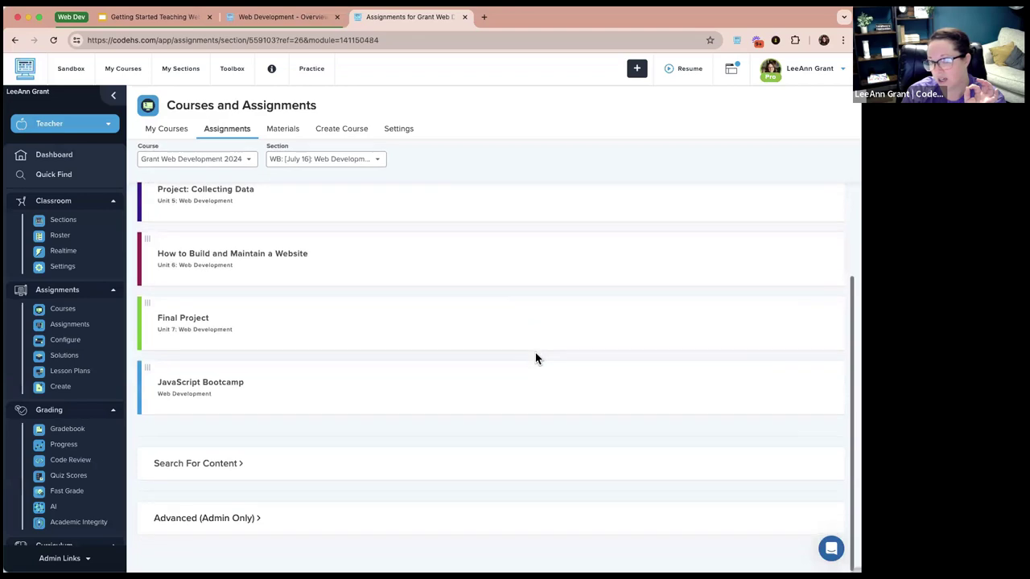
left_click_drag(145, 353, 153, 211)
scroll(209, 329, "up", 5)
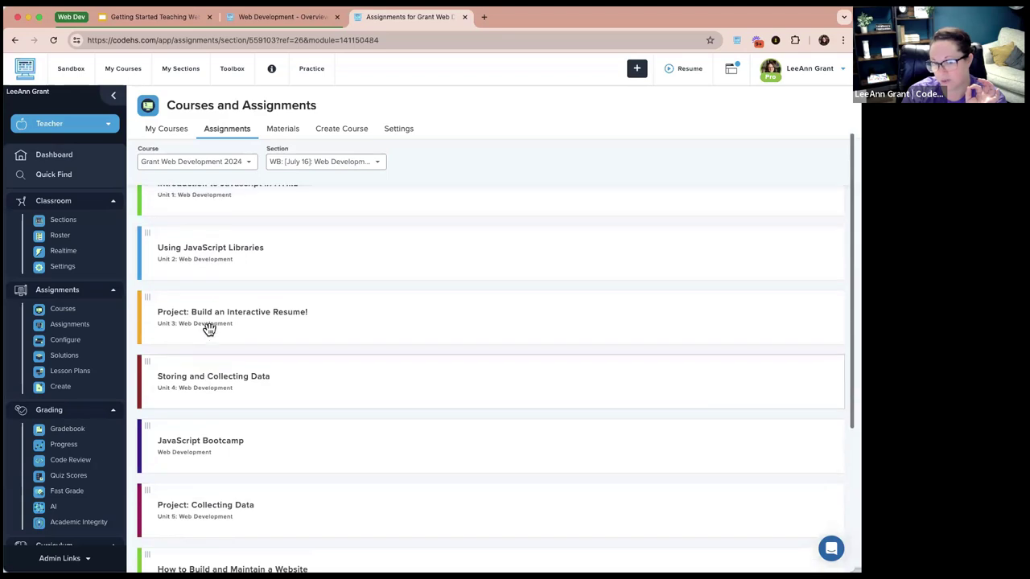
Step: Move the JavaScript Bootcamp module up to sit directly above Project: Build an Interactive Resume!
left_click_drag(179, 448, 165, 222)
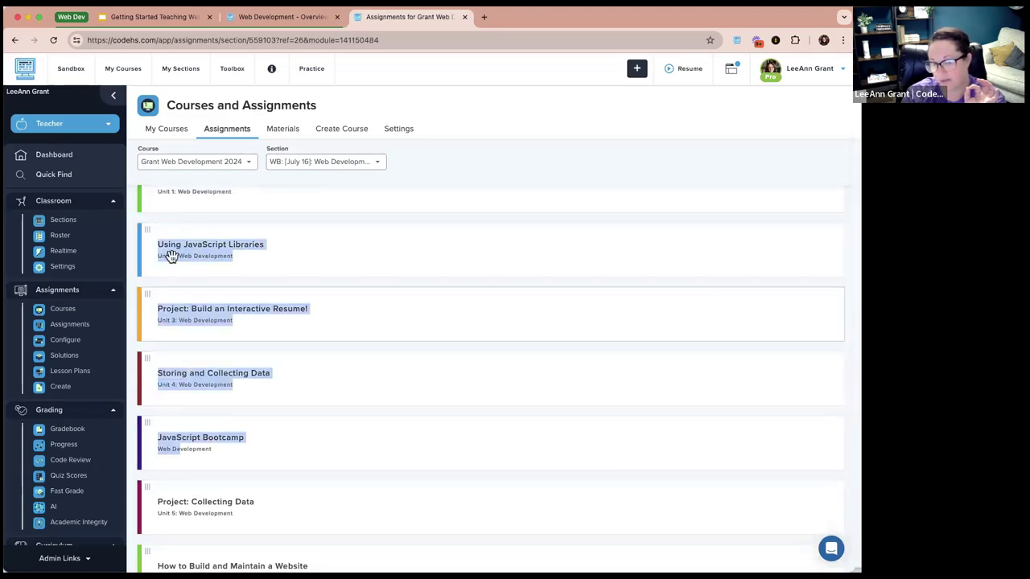
left_click_drag(152, 427, 190, 434)
scroll(598, 256, "up", 3)
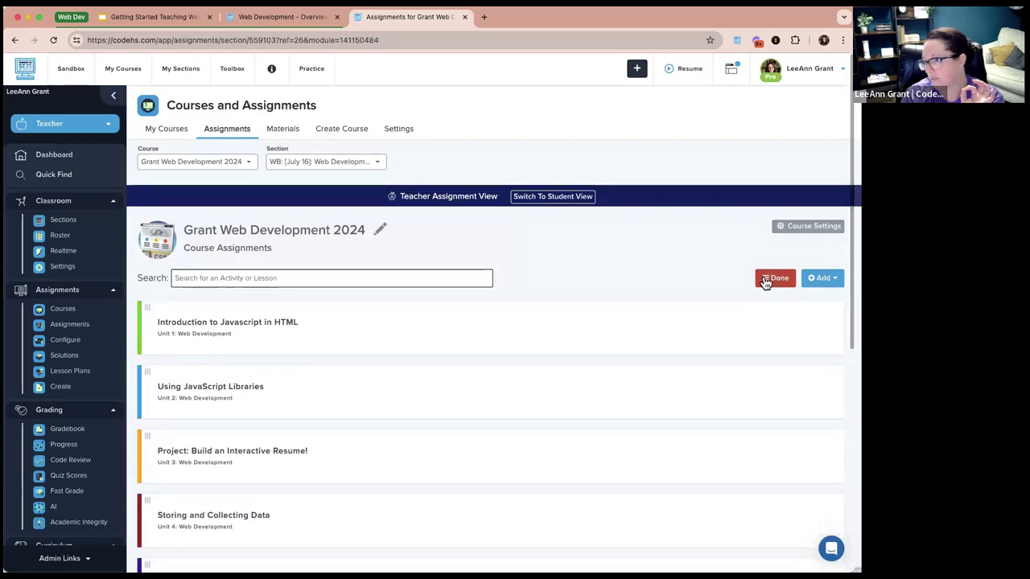
scroll(179, 404, "down", 5)
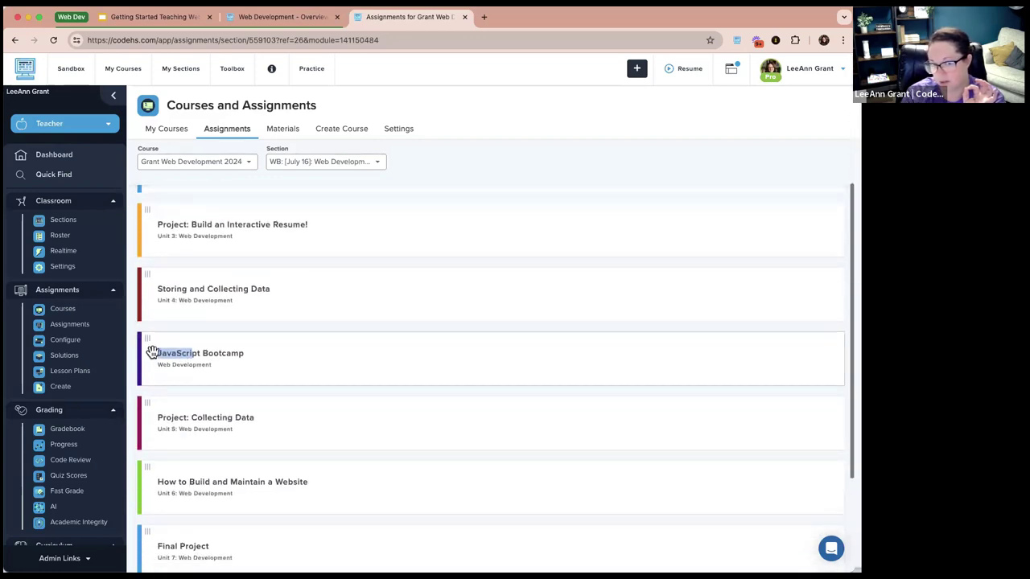
left_click_drag(152, 352, 151, 241)
scroll(213, 374, "up", 2)
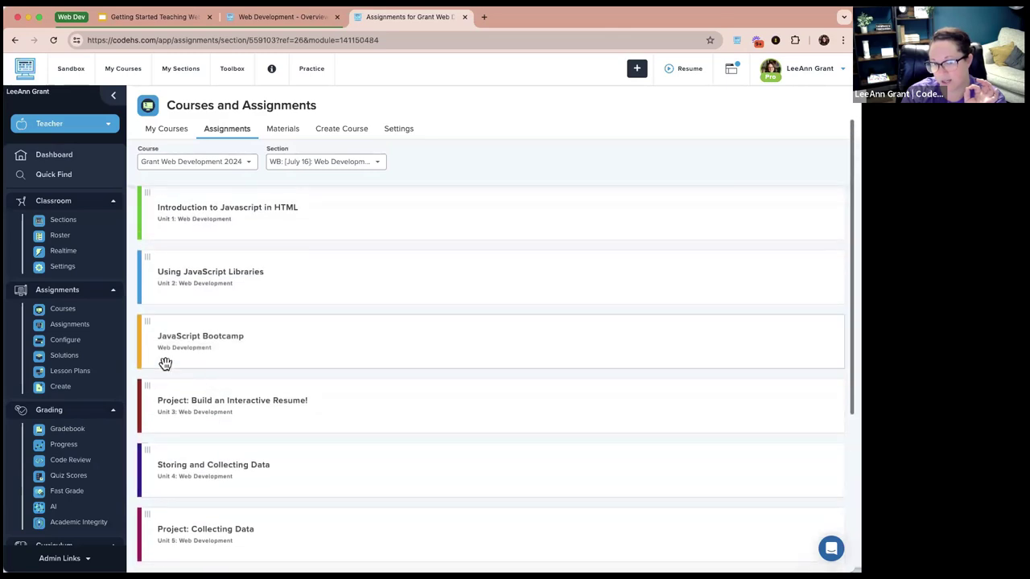
Step: Move JavaScript Bootcamp to the start of the course, above Introduction to Javascript in HTML, and finish editing the module order
left_click_drag(152, 329, 149, 246)
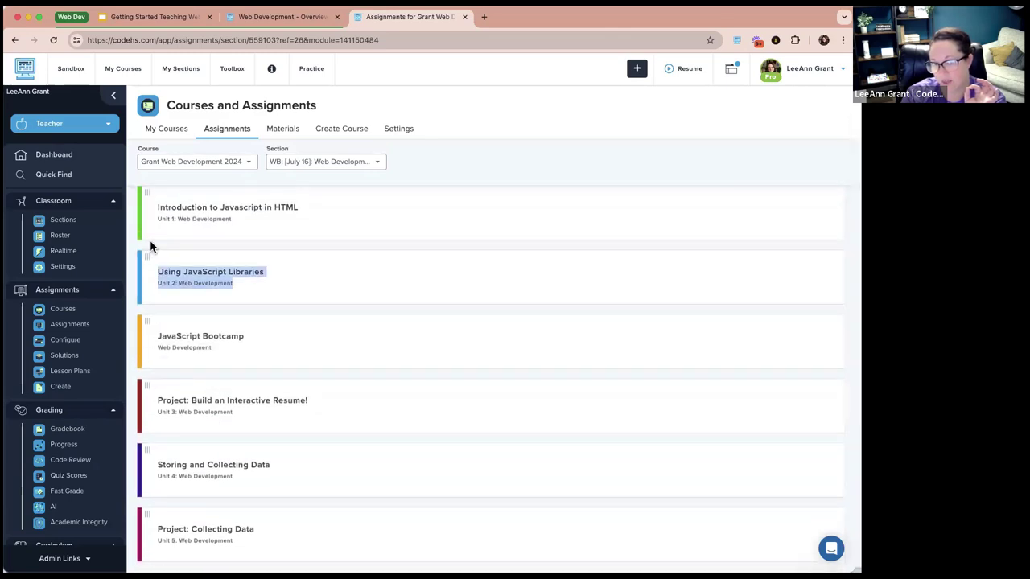
left_click(144, 327)
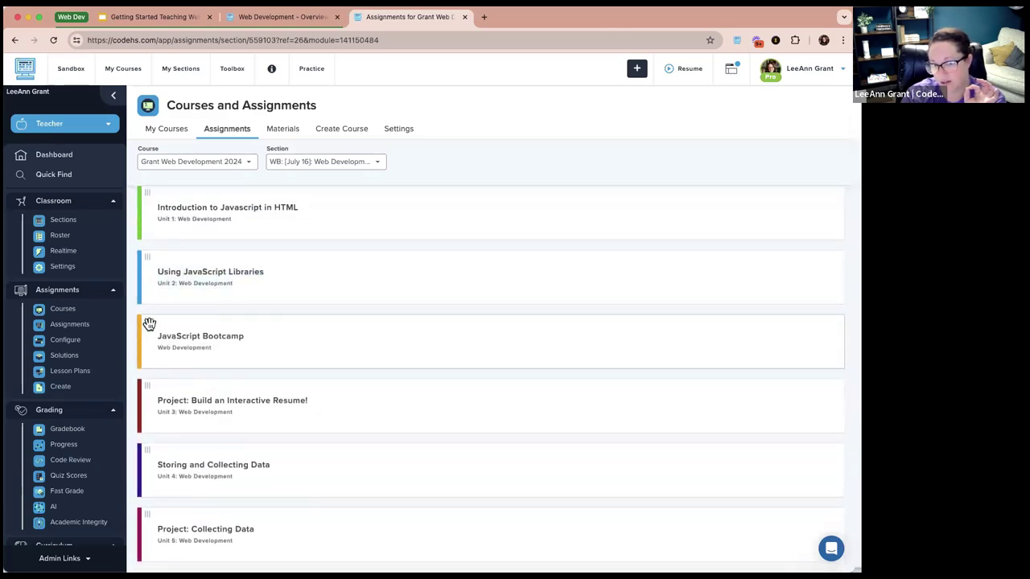
left_click_drag(150, 323, 150, 198)
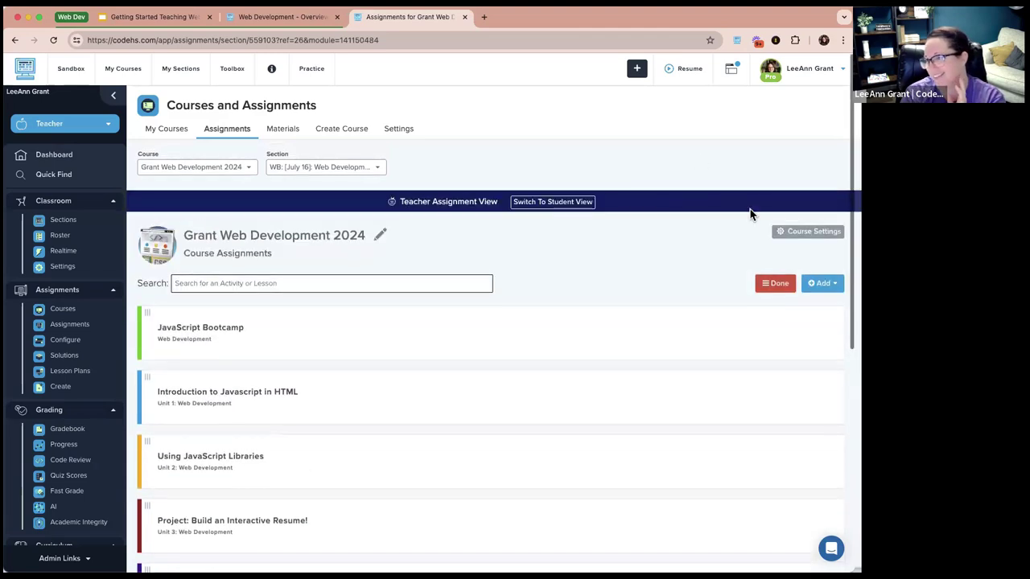
left_click(775, 279)
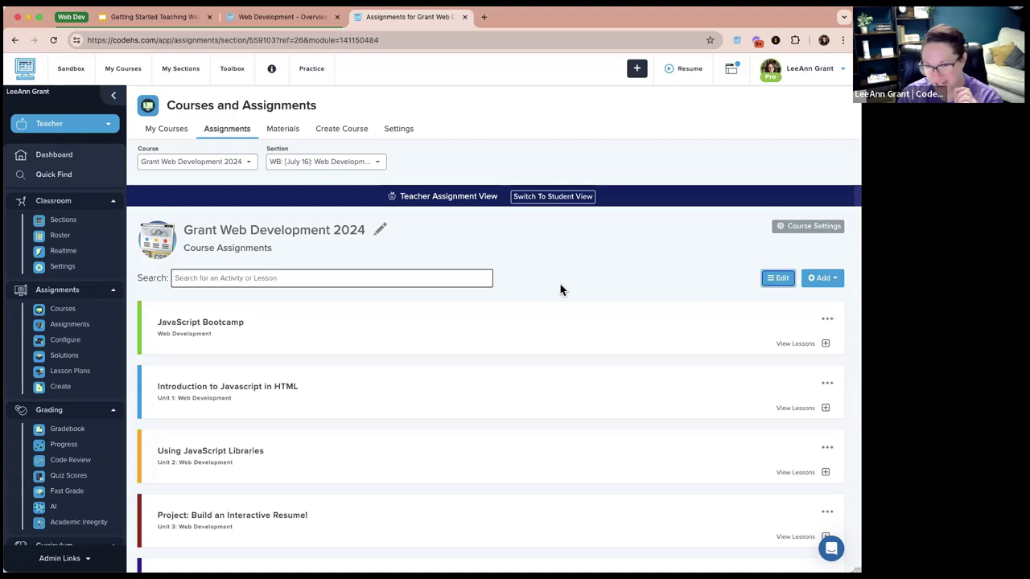
scroll(552, 292, "down", 2)
left_click(780, 193)
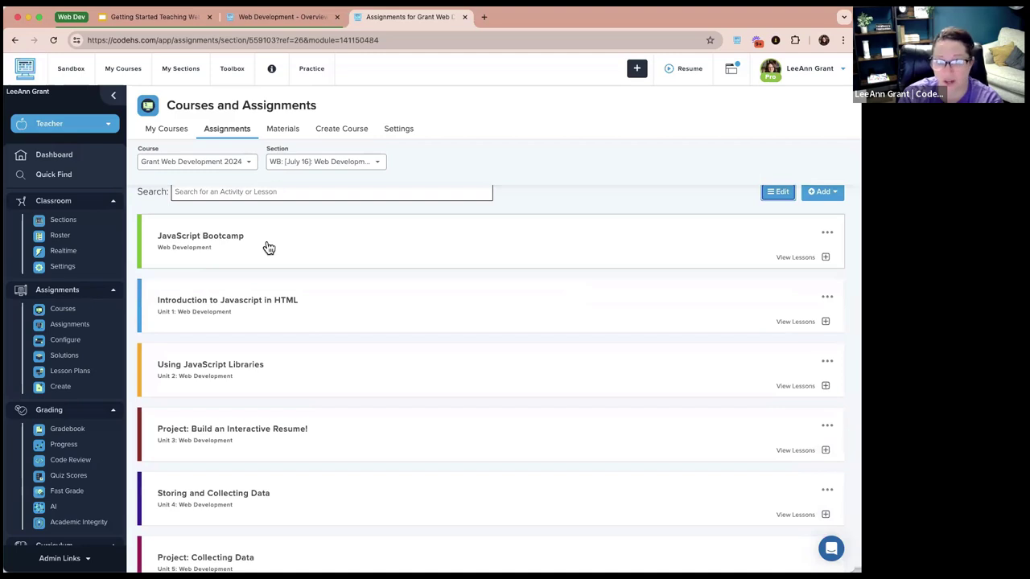
Step: Expand the content search area and preview the activities in both lessons of the Creating Data Visualizations supplemental module
scroll(269, 248, "down", 7)
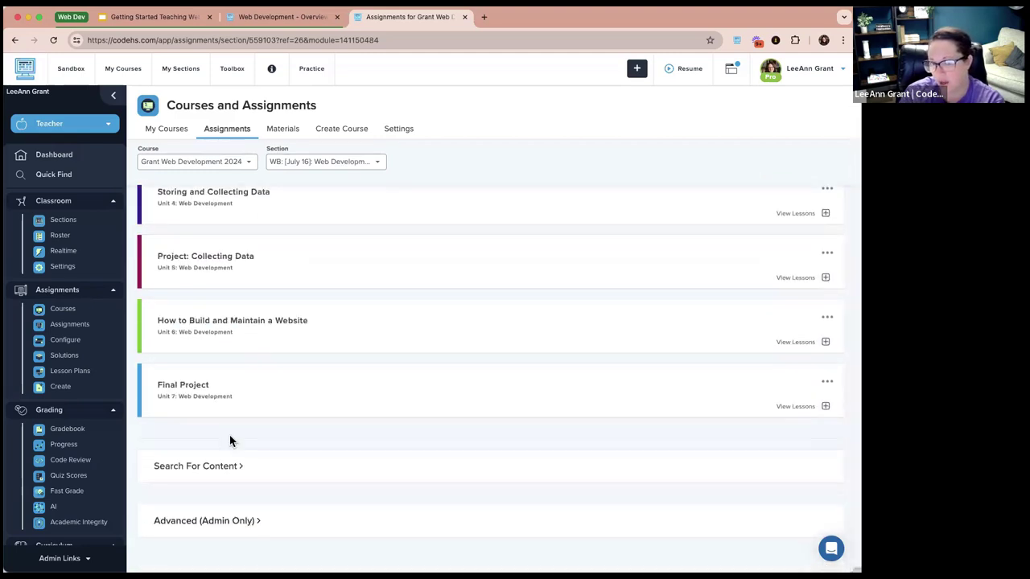
left_click(231, 471)
scroll(245, 448, "down", 5)
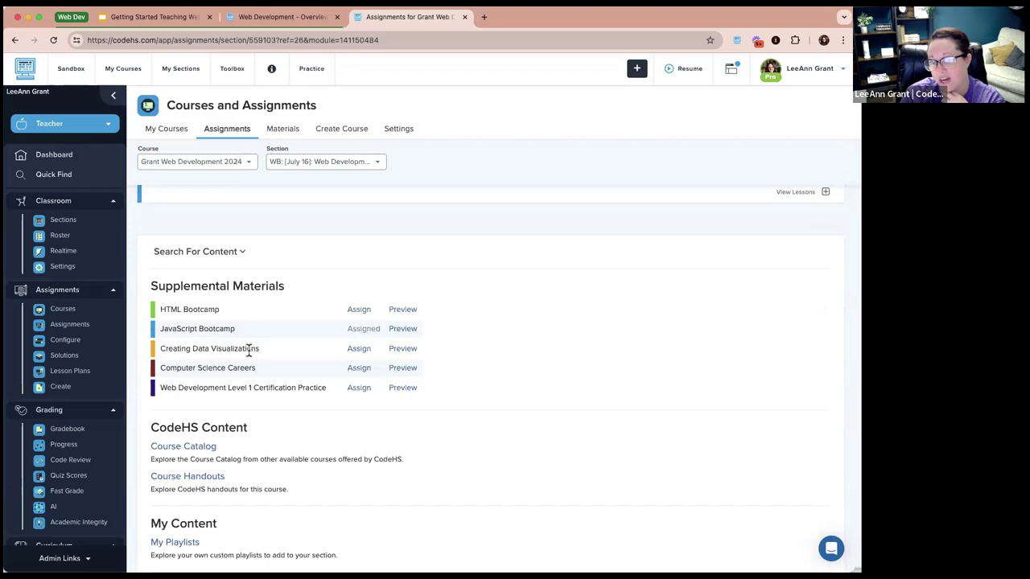
left_click(402, 350)
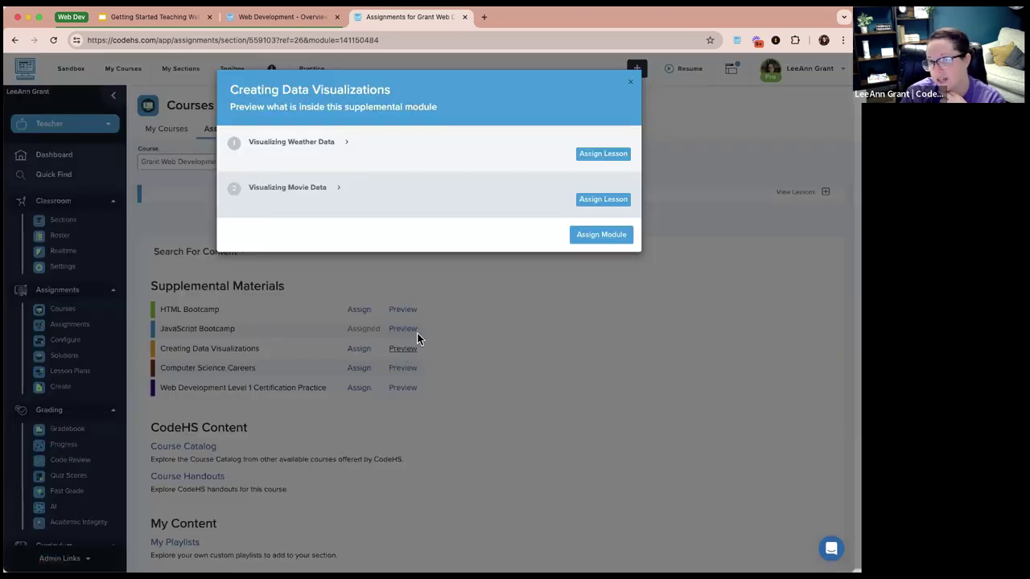
left_click(346, 143)
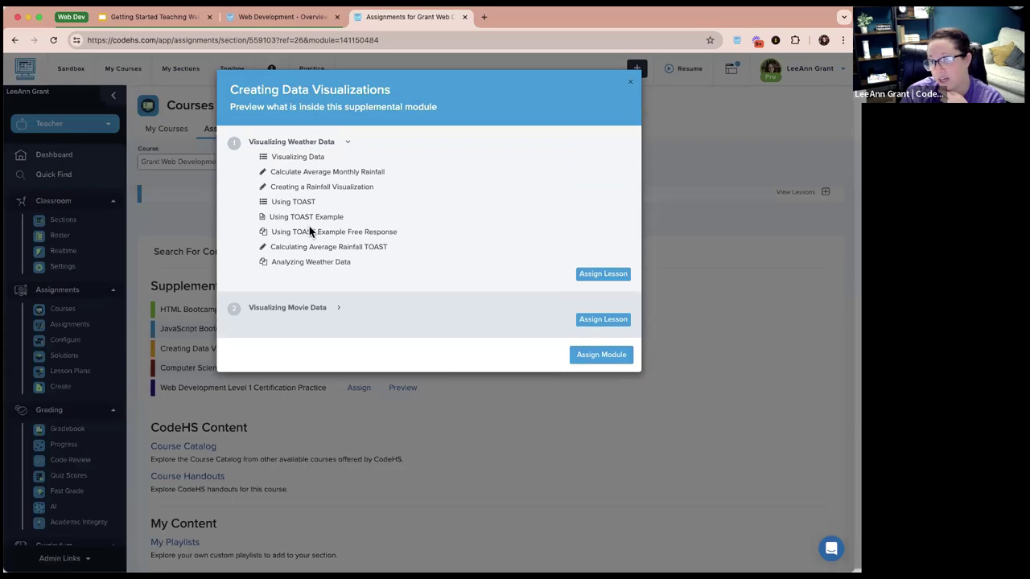
left_click(339, 308)
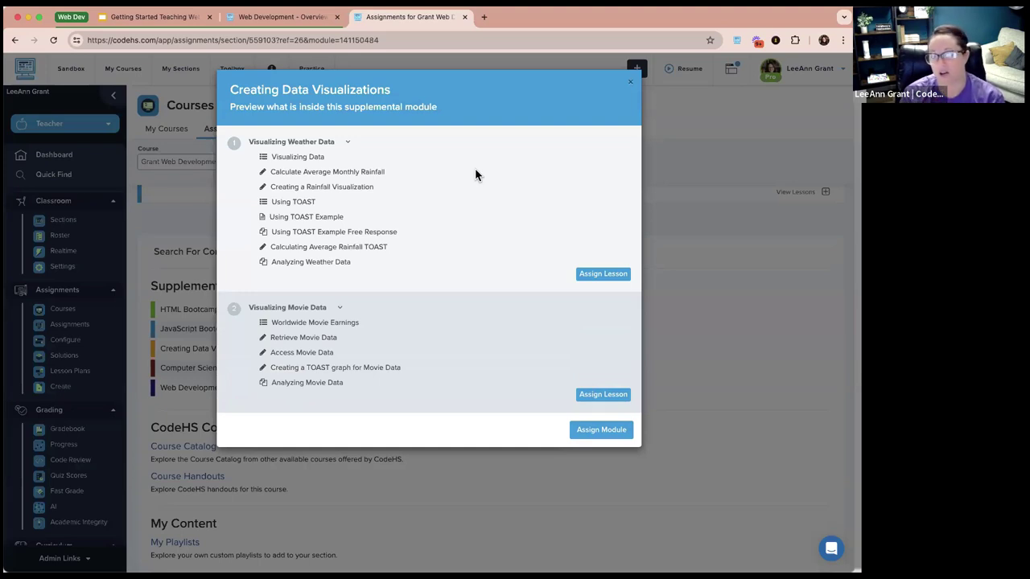
left_click(630, 87)
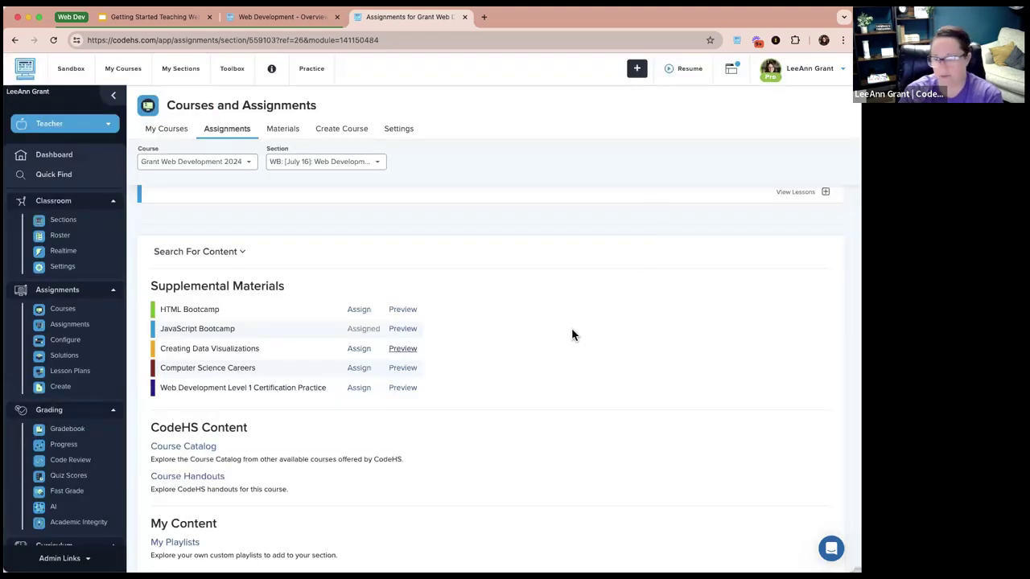
Step: Preview the contents of the Computer Science Careers supplemental module
scroll(573, 334, "down", 3)
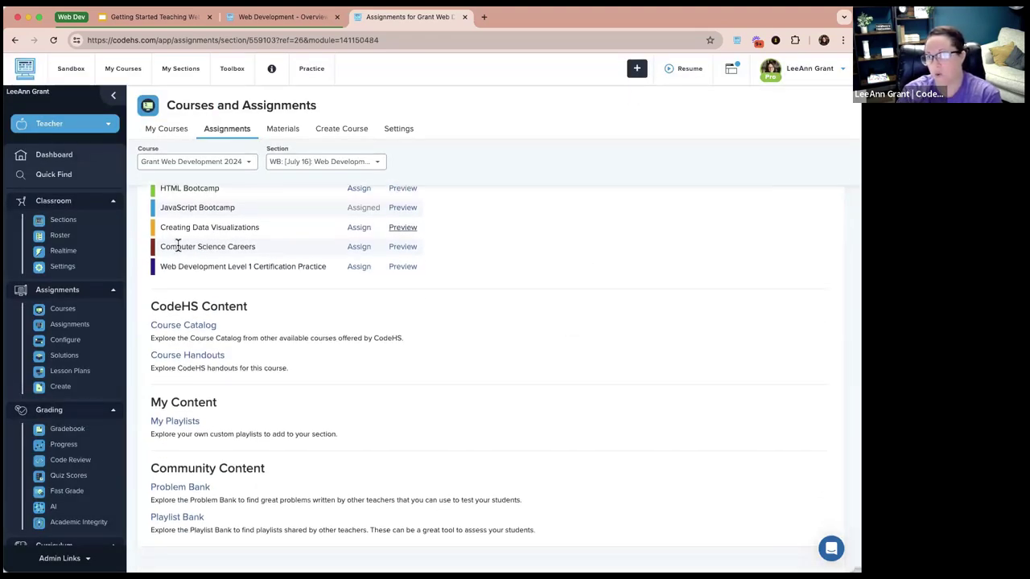
left_click(403, 247)
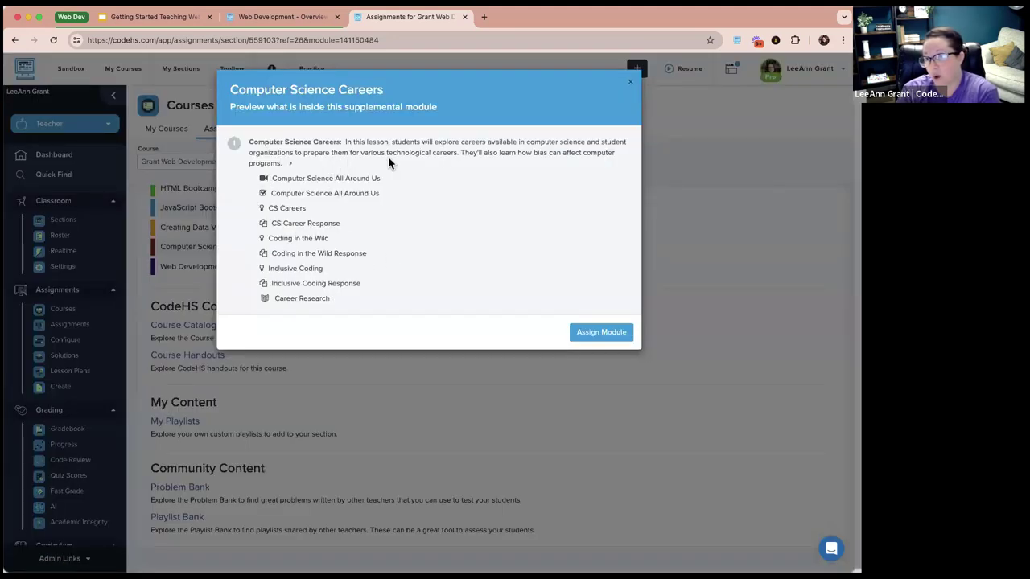
left_click(630, 82)
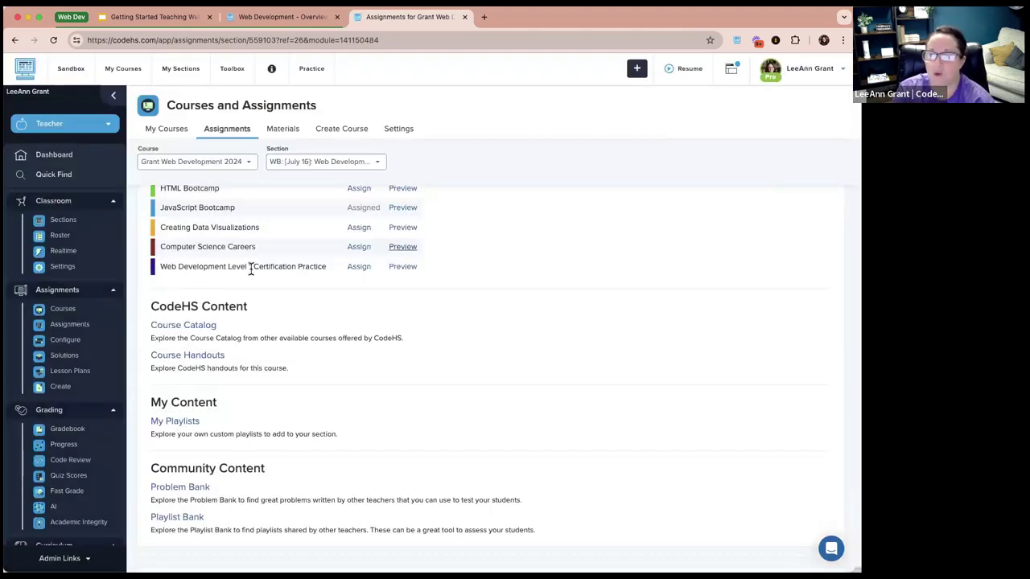
Step: Preview the Web Development Level 1 Certification Practice module, expanding all four practice lessons to view their contents
left_click(401, 267)
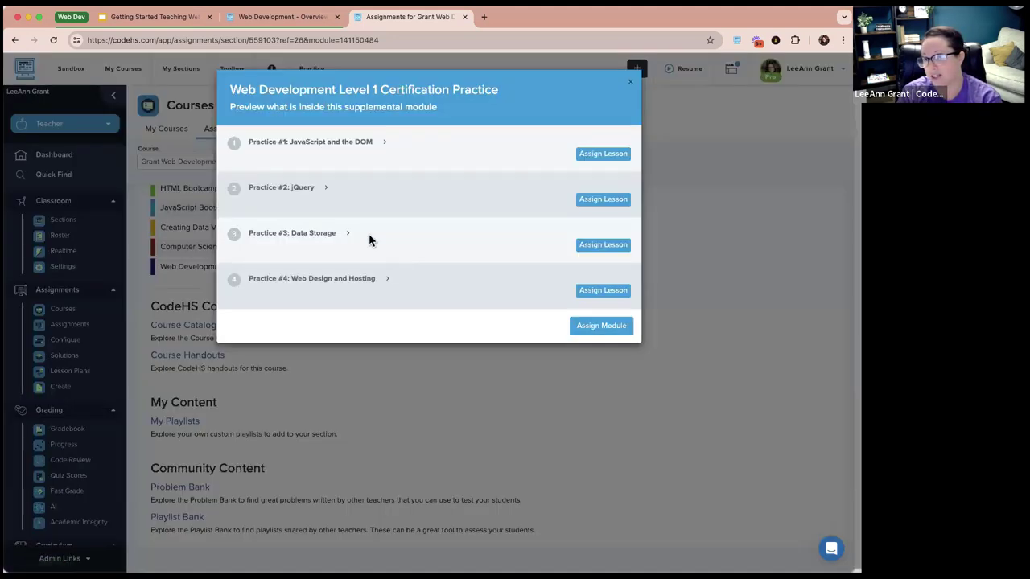
left_click(383, 143)
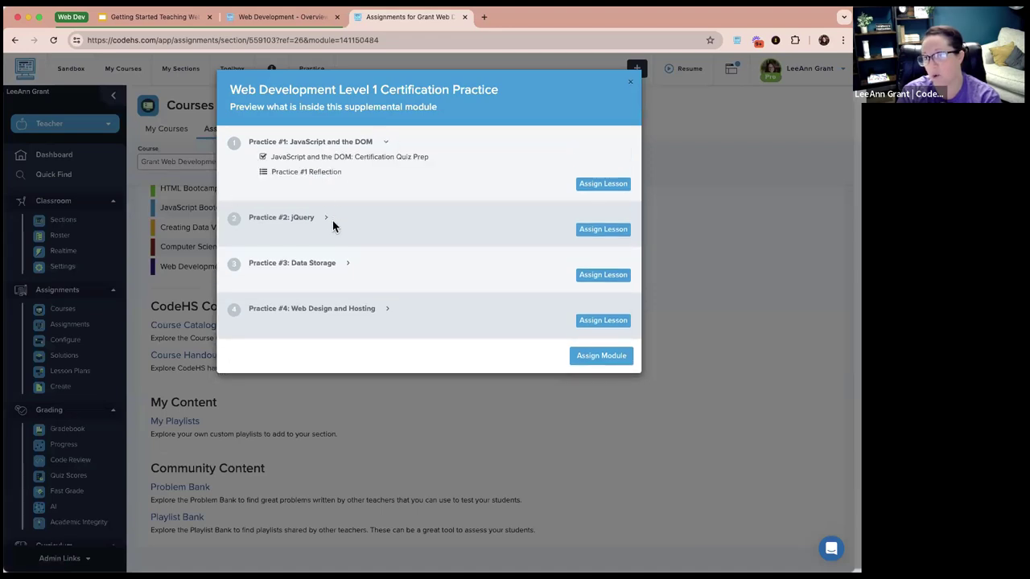
left_click(328, 219)
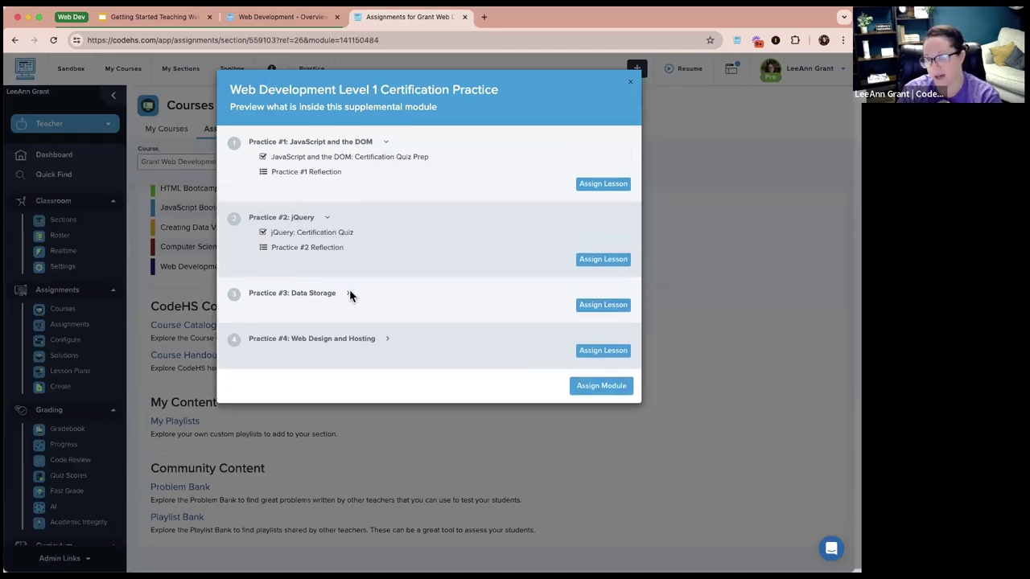
left_click(348, 293)
left_click(386, 369)
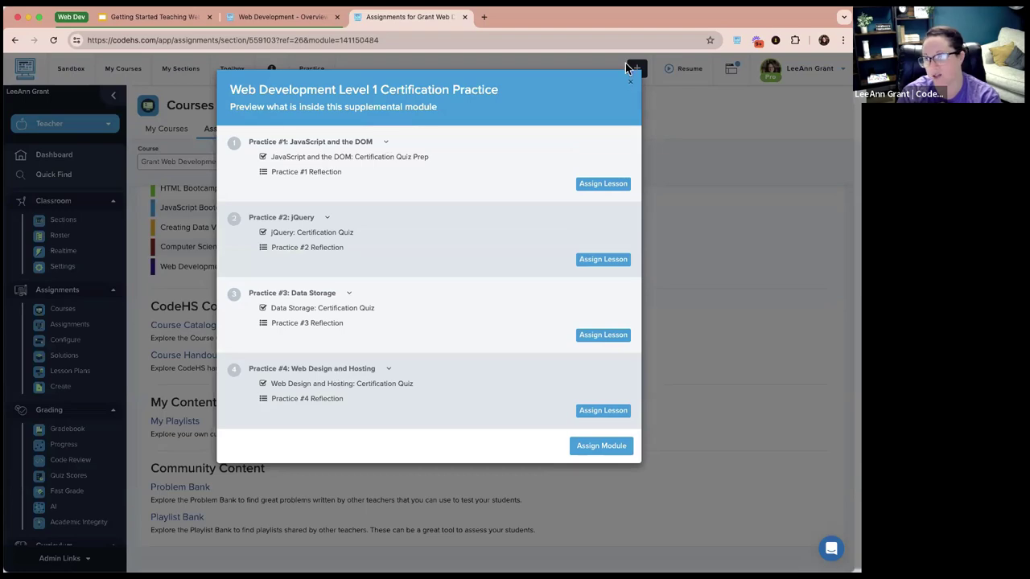
left_click(630, 87)
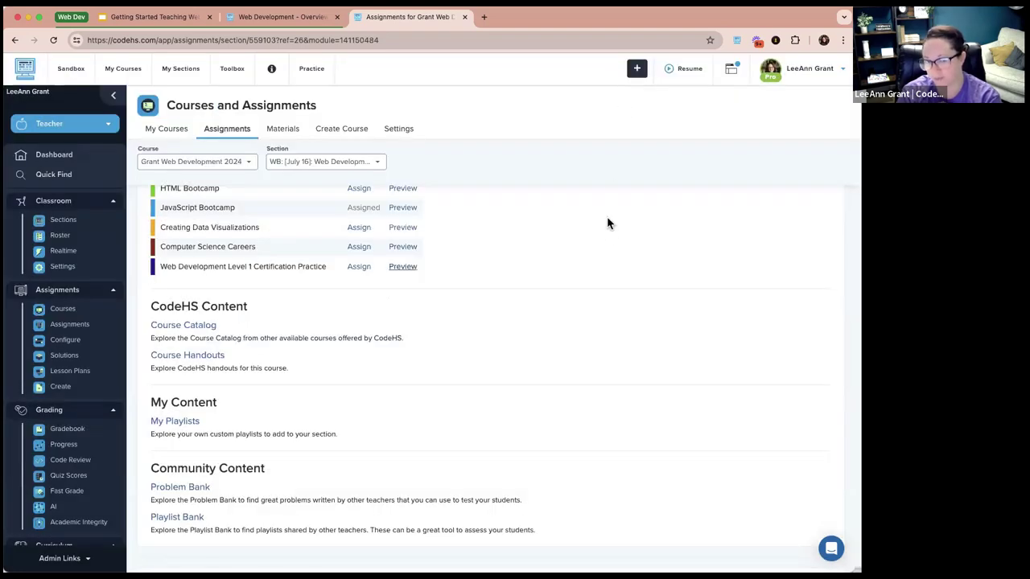
Step: Switch to the Getting Started Teaching Web presentation in Google Slides and advance to the slide after Supplemental Materials
left_click(130, 17)
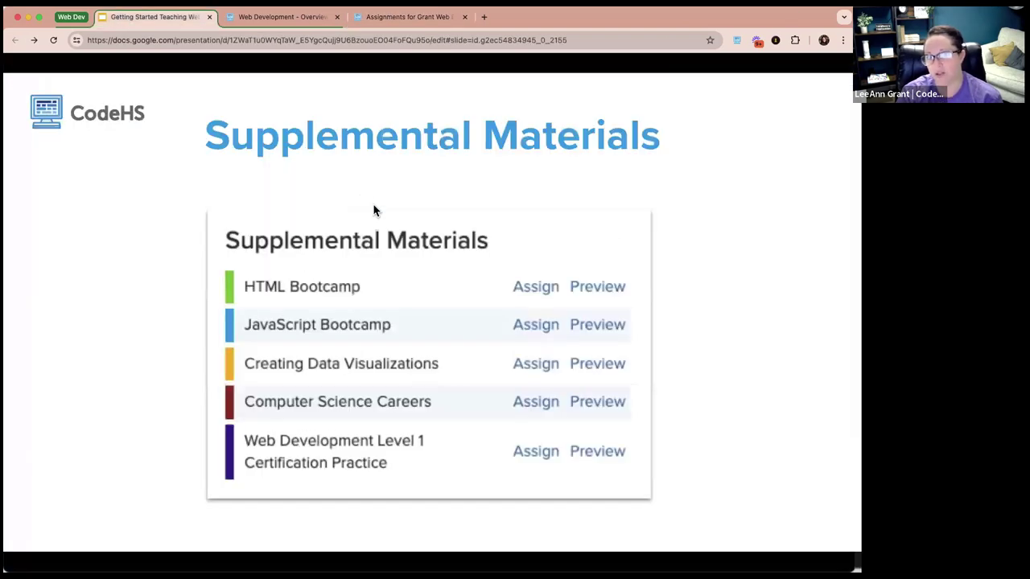
key("Right")
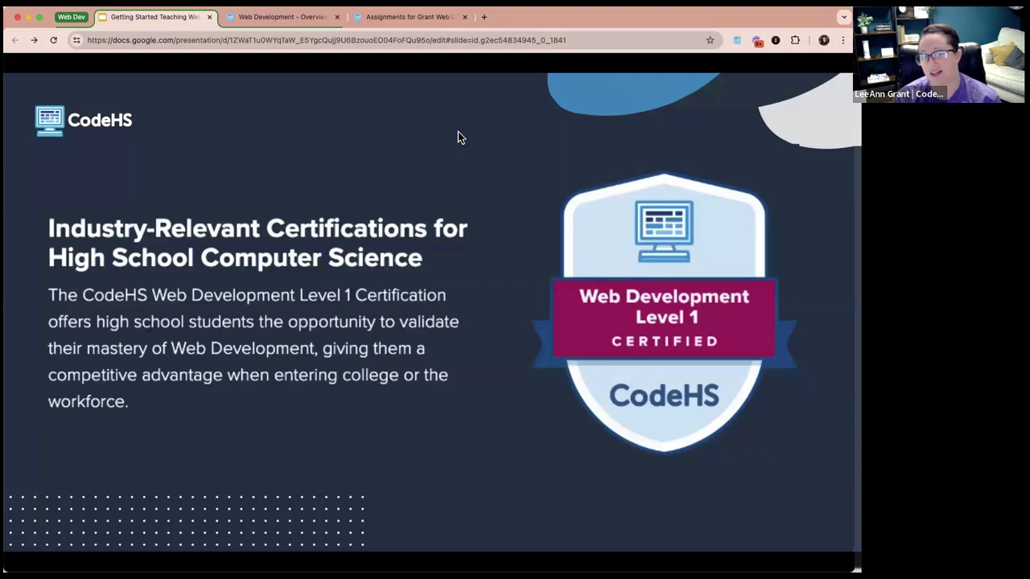